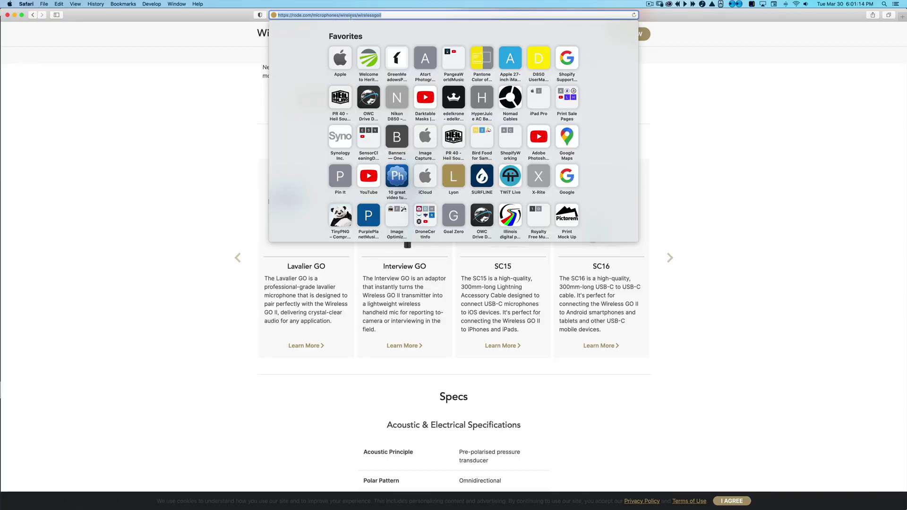
Go back, correct the address to rode.com/wirelessgoii and scroll to its Downloads section.
{"action": "left_click", "coordinate": [33, 15]}
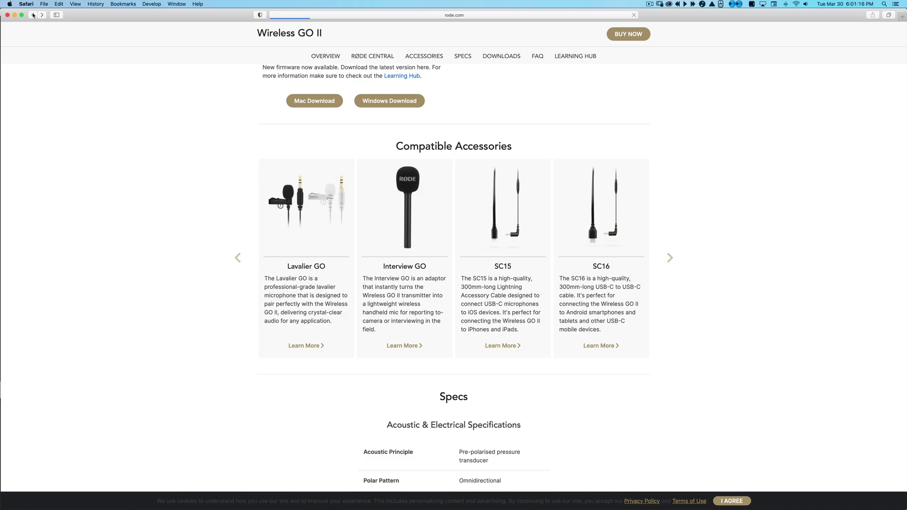
{"action": "left_click", "coordinate": [413, 18]}
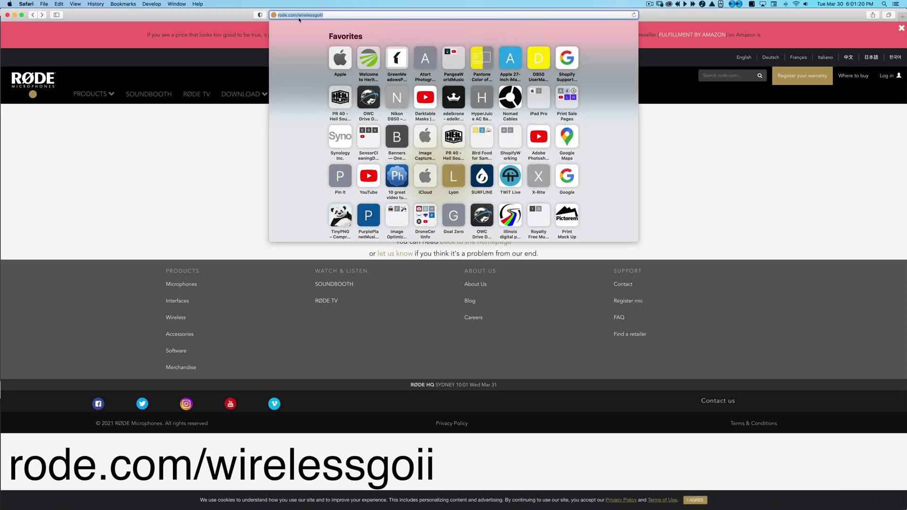
{"action": "left_click", "coordinate": [333, 17]}
{"action": "key", "text": "BackSpace"}
{"action": "type", "text": "i"}
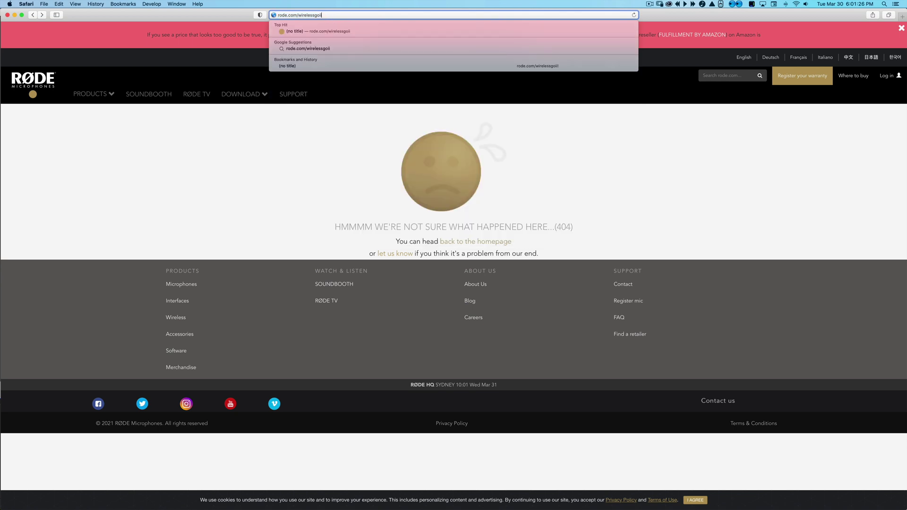
{"action": "key", "text": "Return"}
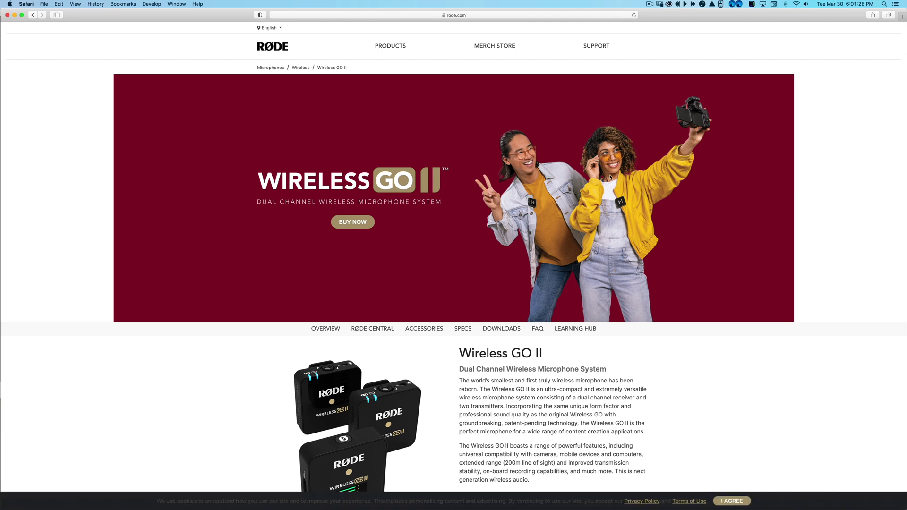
{"action": "scroll", "coordinate": [611, 177], "scroll_direction": "down", "scroll_amount": 20}
{"action": "scroll", "coordinate": [611, 178], "scroll_direction": "down", "scroll_amount": 20}
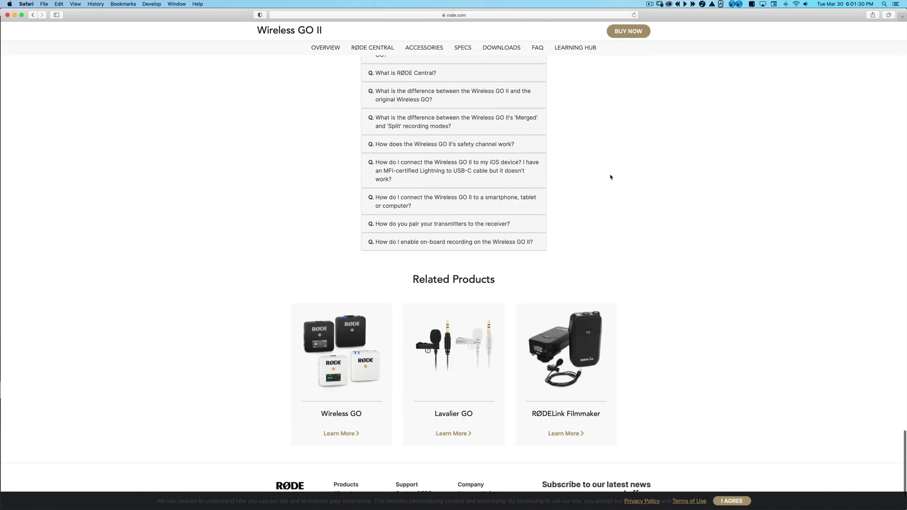
{"action": "scroll", "coordinate": [611, 163], "scroll_direction": "up", "scroll_amount": 12}
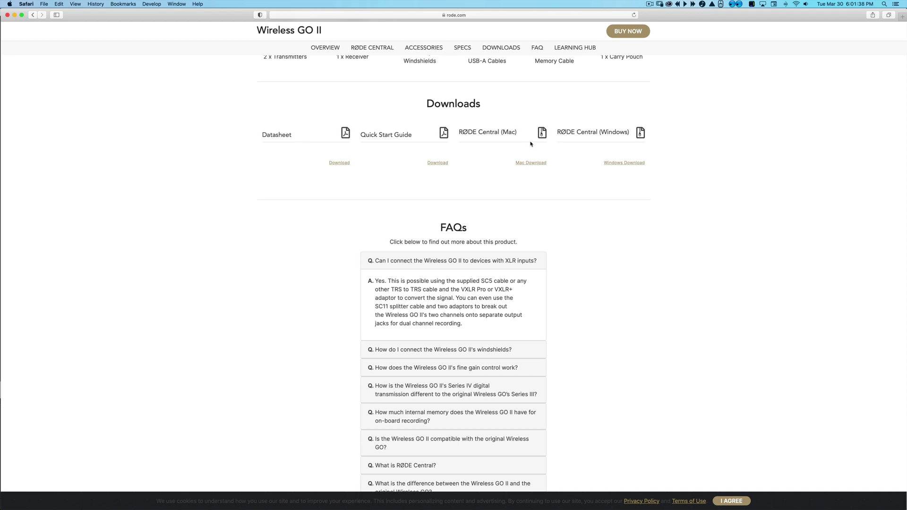
Submit the RØDE Central Mac download form with your e-mail and news opt-in, allowing the download.
{"action": "left_click", "coordinate": [531, 163]}
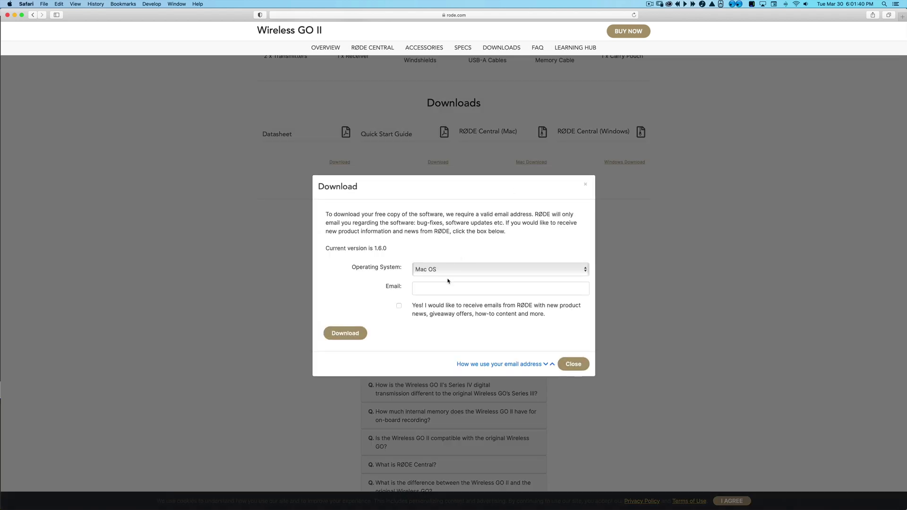
{"action": "left_click", "coordinate": [448, 288]}
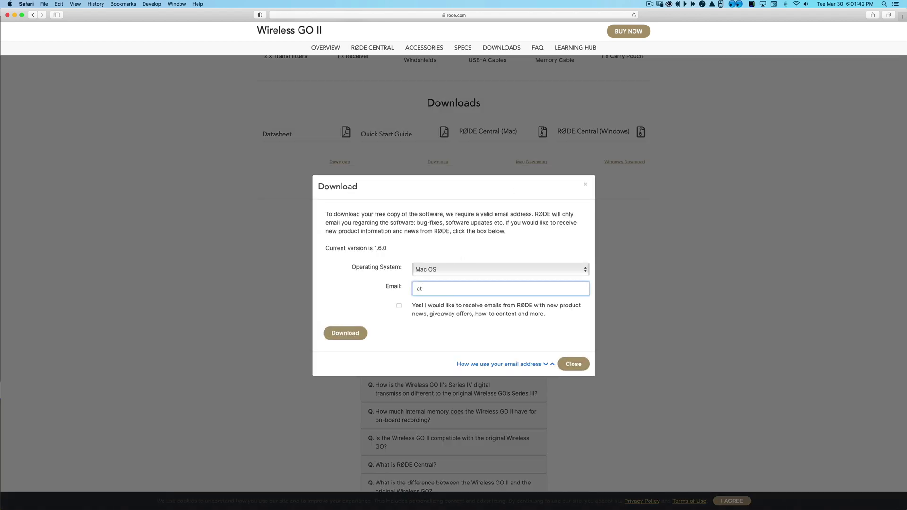
{"action": "left_click", "coordinate": [398, 306]}
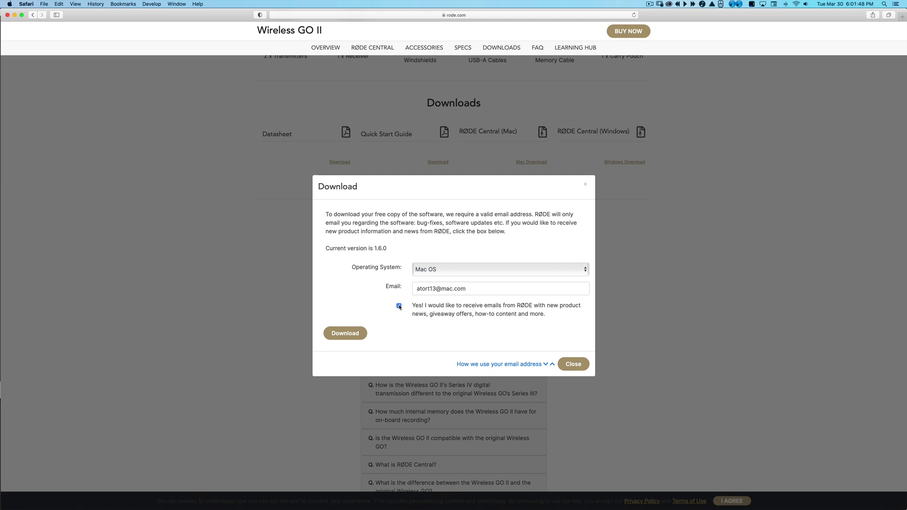
{"action": "left_click", "coordinate": [344, 334]}
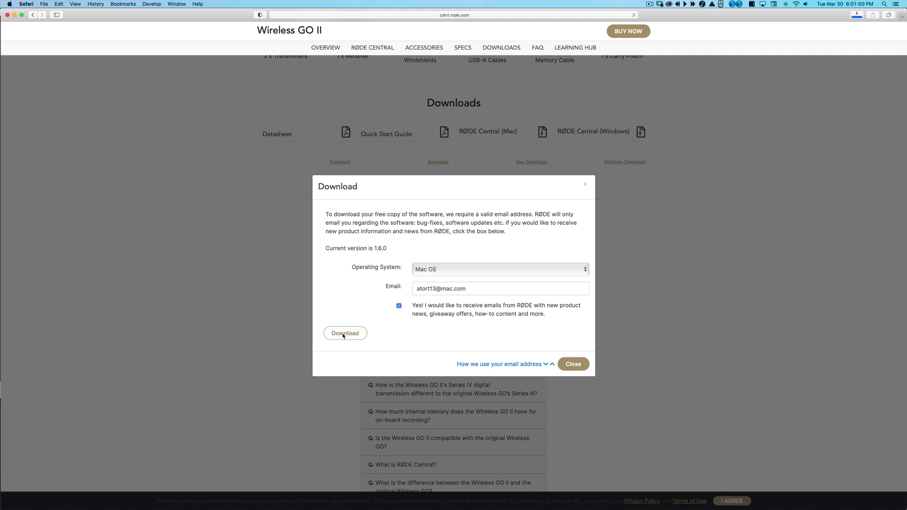
{"action": "left_click", "coordinate": [517, 279]}
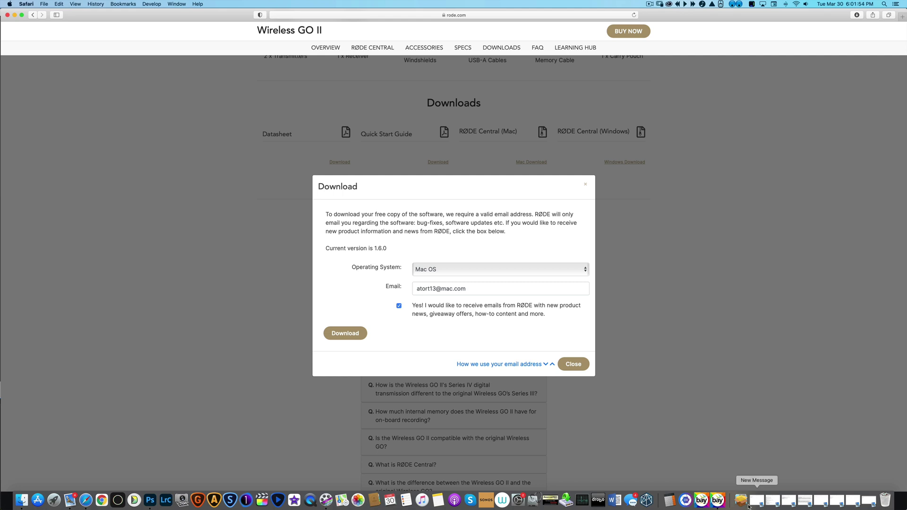
Launch the downloaded RØDE Central installer package and agree to the license.
{"action": "left_click", "coordinate": [741, 500]}
{"action": "left_click", "coordinate": [441, 118]}
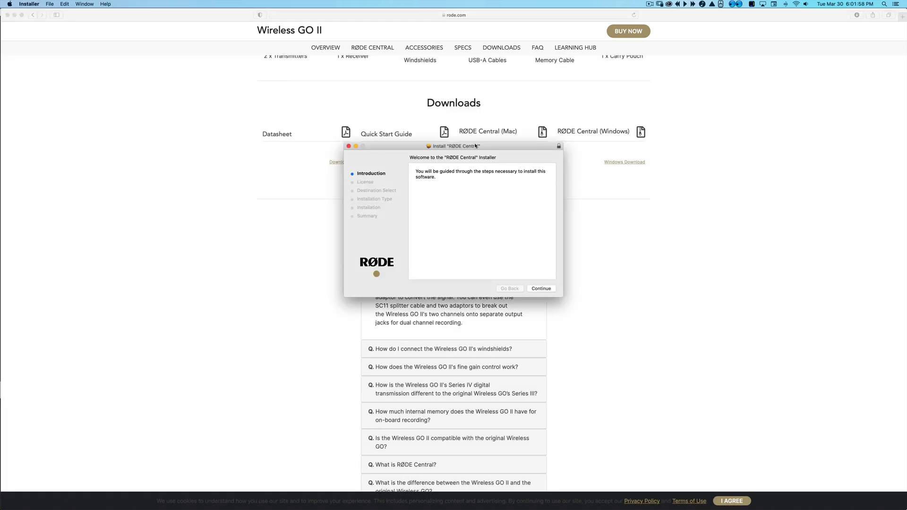
{"action": "left_click", "coordinate": [541, 289]}
{"action": "left_click", "coordinate": [542, 289]}
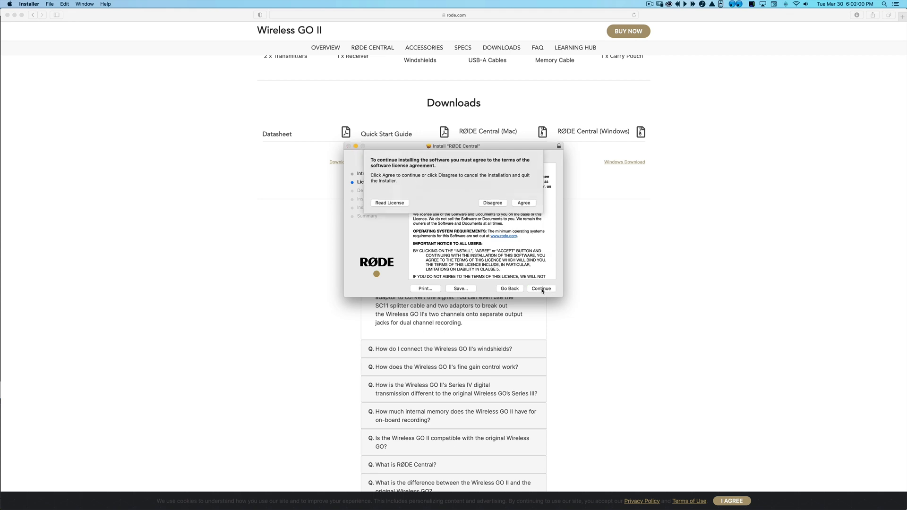
{"action": "left_click", "coordinate": [525, 202]}
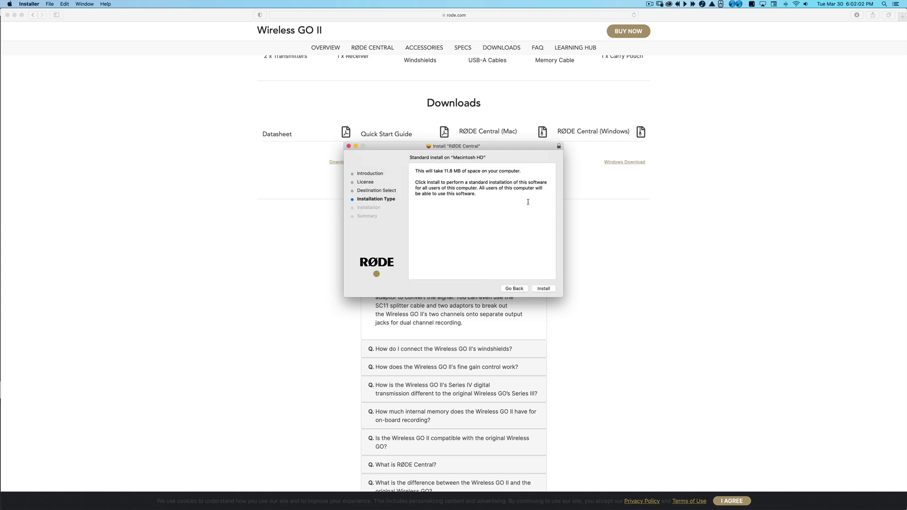
Install with the administrator password, then close and move the package to the Trash.
{"action": "left_click", "coordinate": [541, 289]}
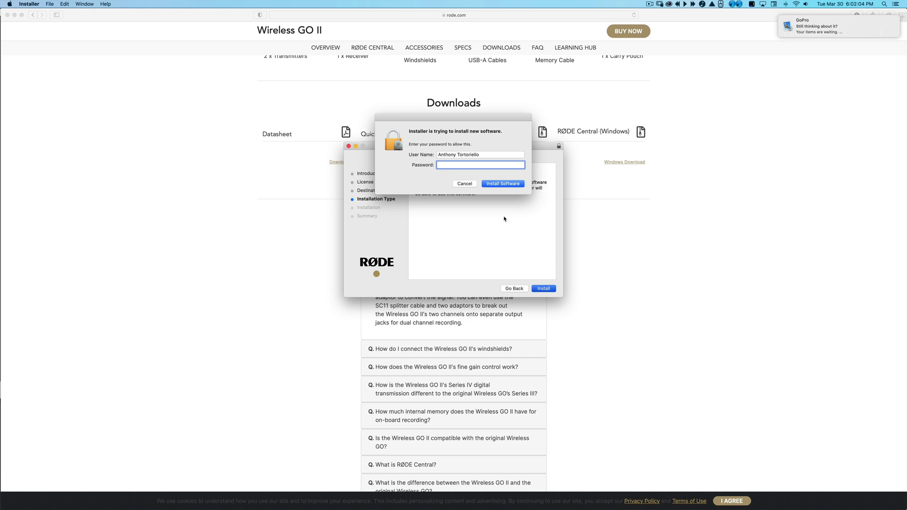
{"action": "type", "text": "••••••••••"}
{"action": "key", "text": "Return"}
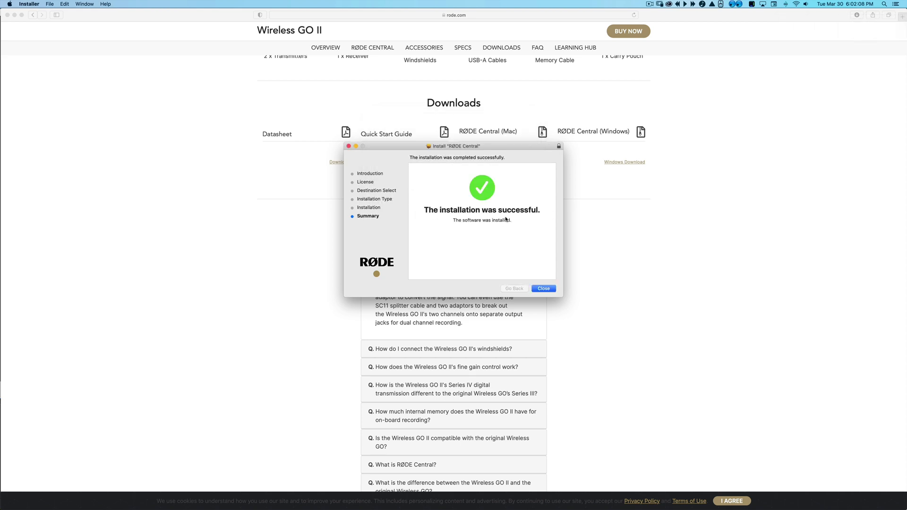
{"action": "left_click", "coordinate": [542, 289]}
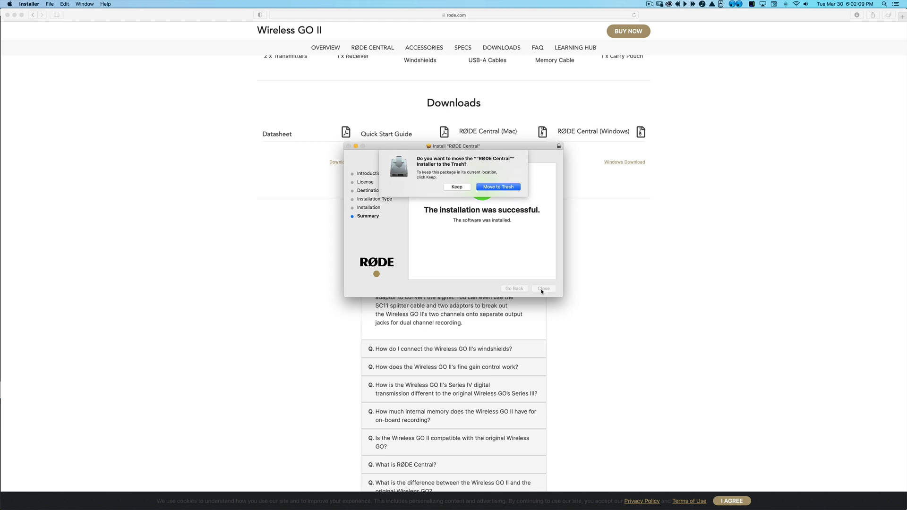
{"action": "left_click", "coordinate": [515, 188]}
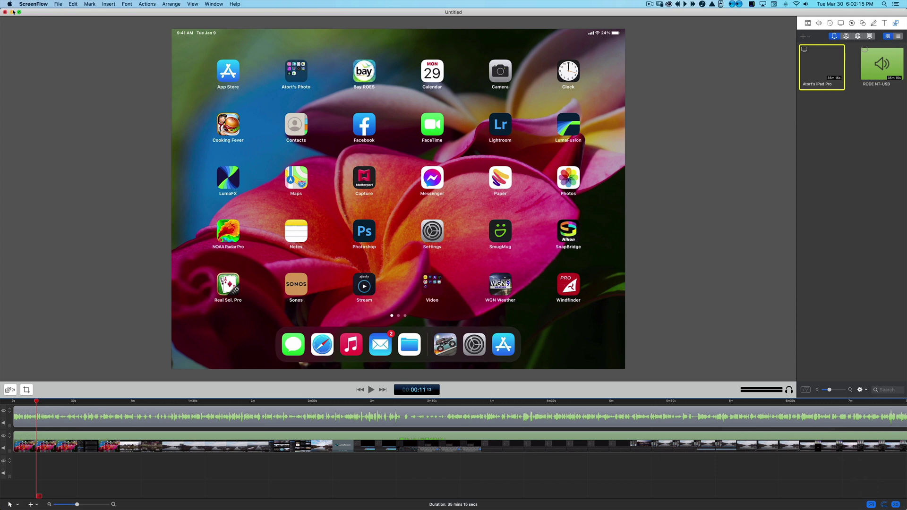
Open a new Finder window on Applications and select RØDE Central.
{"action": "left_click", "coordinate": [12, 12]}
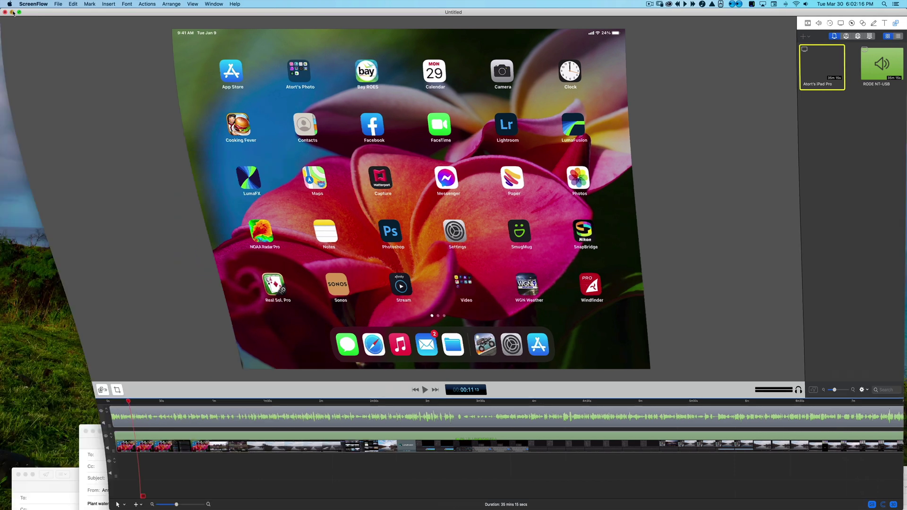
{"action": "left_click", "coordinate": [135, 100]}
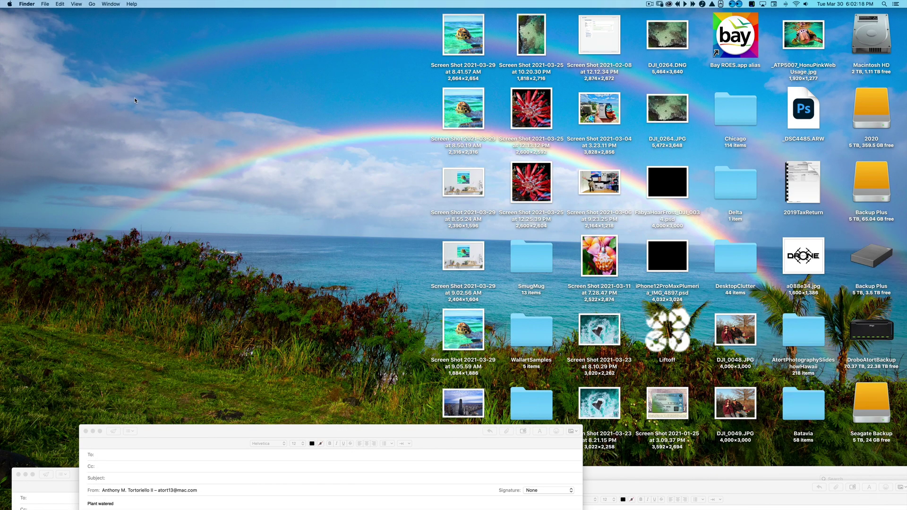
{"action": "key", "text": "super+n"}
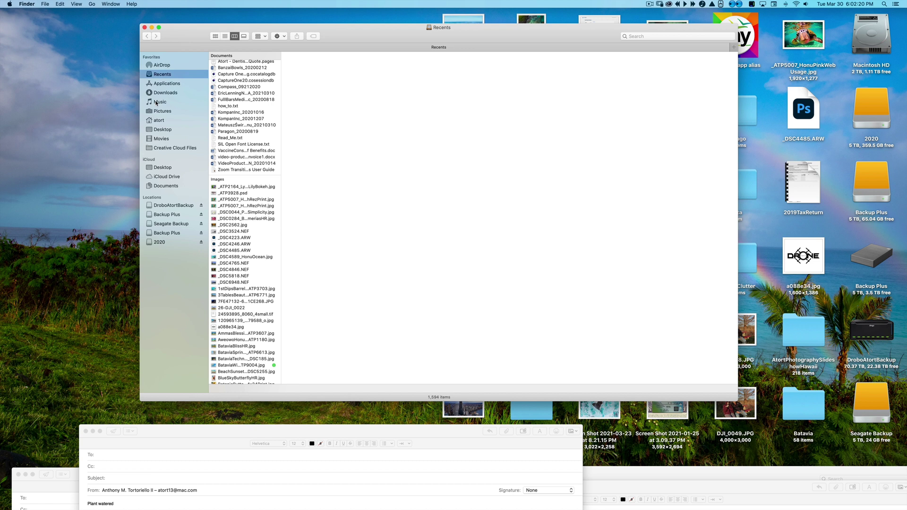
{"action": "left_click_drag", "start_coordinate": [189, 39], "coordinate": [162, 29]}
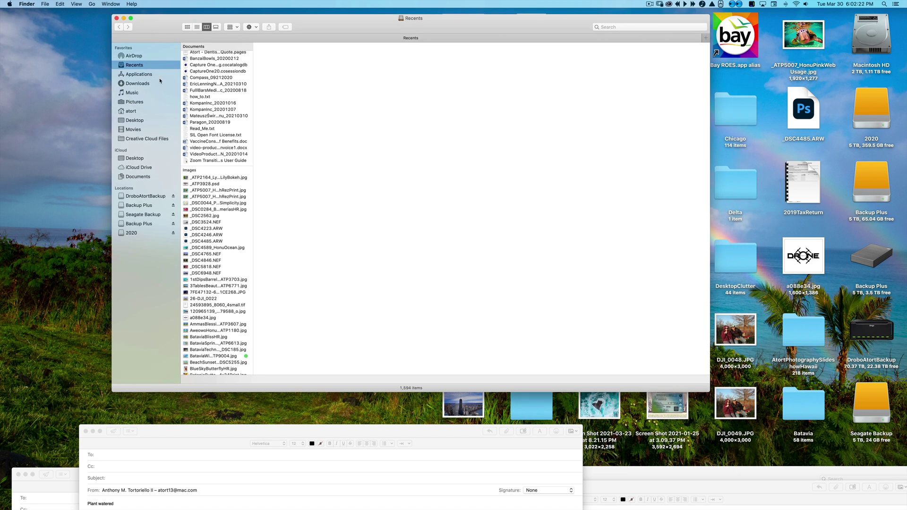
{"action": "left_click", "coordinate": [161, 77]}
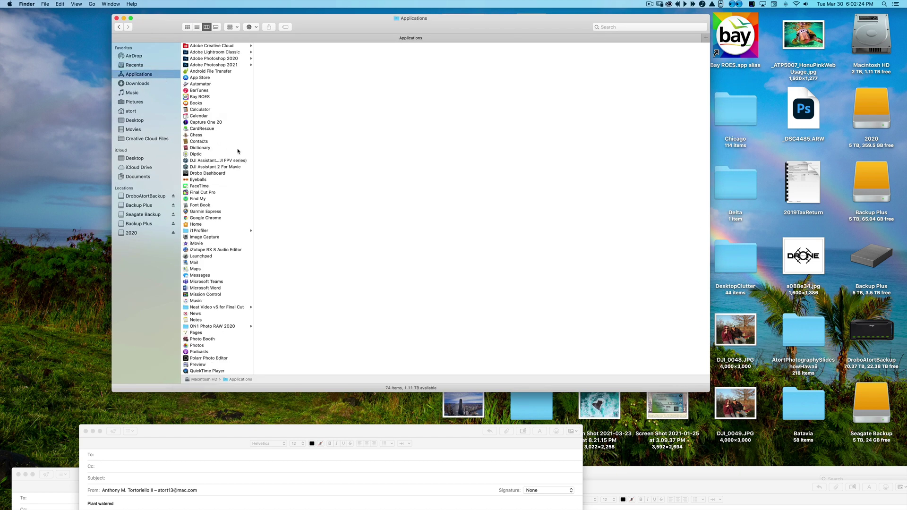
{"action": "scroll", "coordinate": [238, 150], "scroll_direction": "down", "scroll_amount": 10}
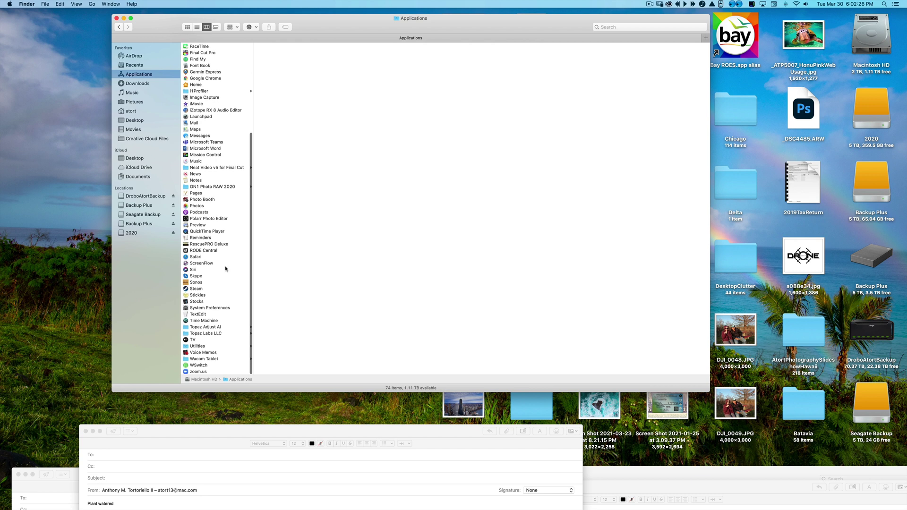
{"action": "left_click", "coordinate": [185, 251]}
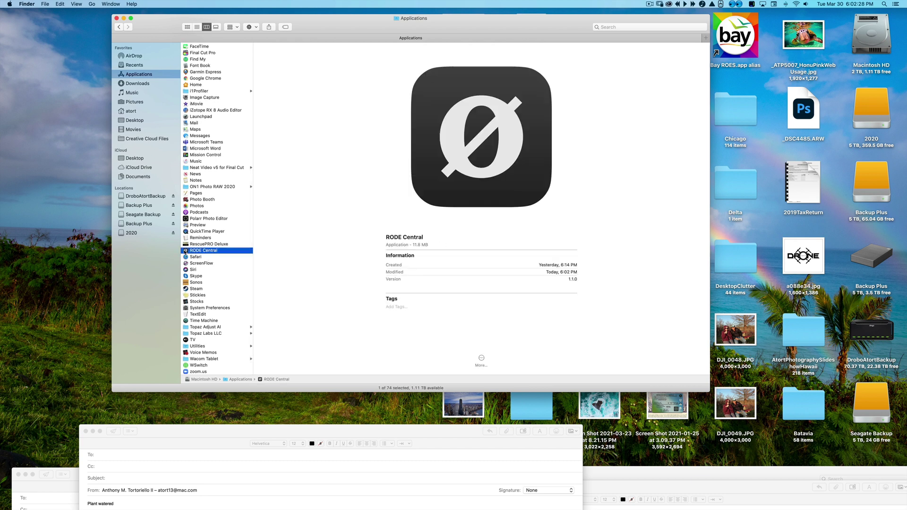
Launch RØDE Central, which detects the WGo2 TX at firmware 1.0.0 needing an update.
{"action": "double_click", "coordinate": [185, 252]}
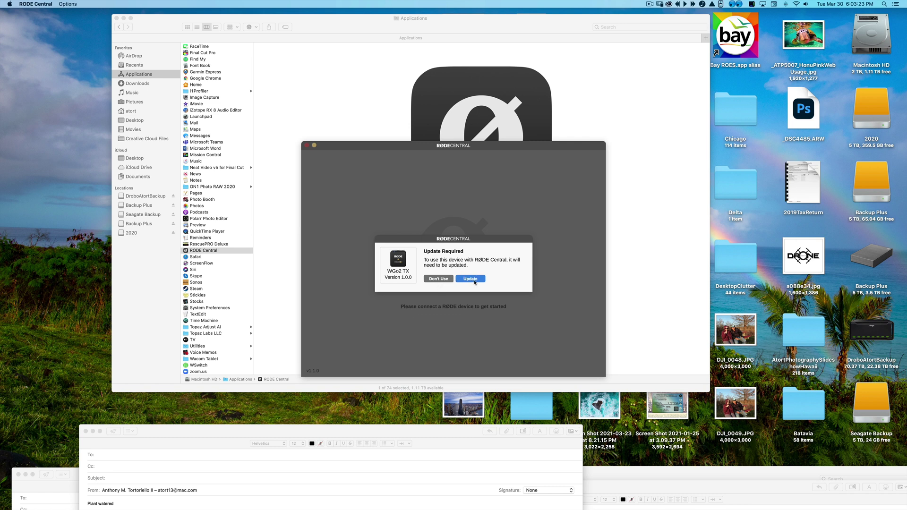
Update the WGo2 TX to firmware 1.6.0, allowing volume access and dismissing the completion notice.
{"action": "left_click", "coordinate": [475, 280]}
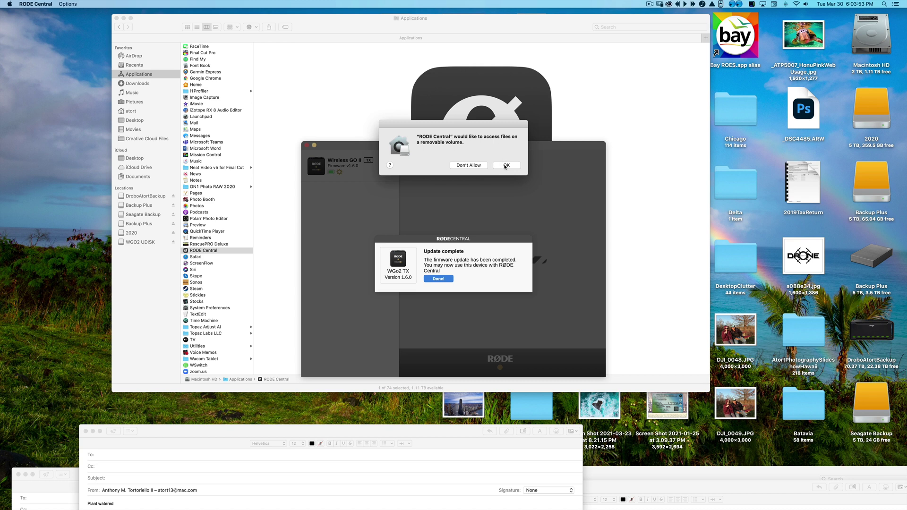
{"action": "left_click", "coordinate": [505, 165]}
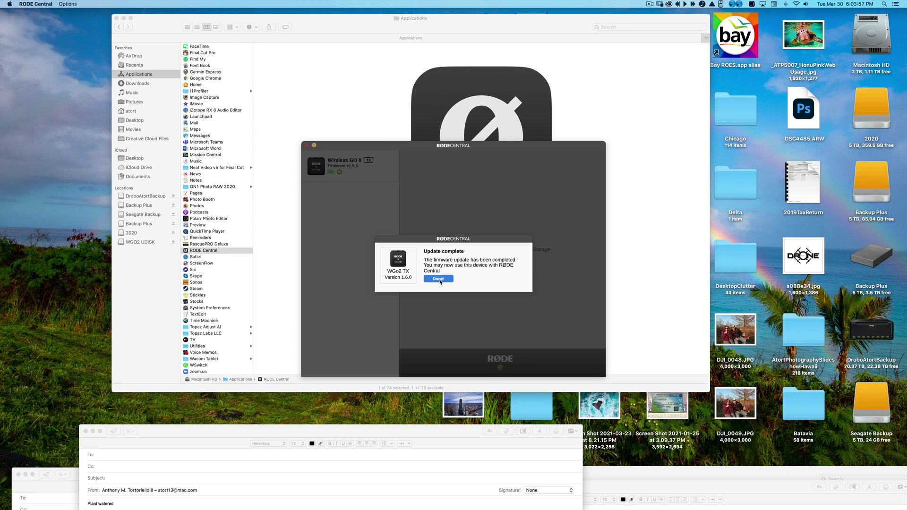
{"action": "left_click", "coordinate": [439, 280]}
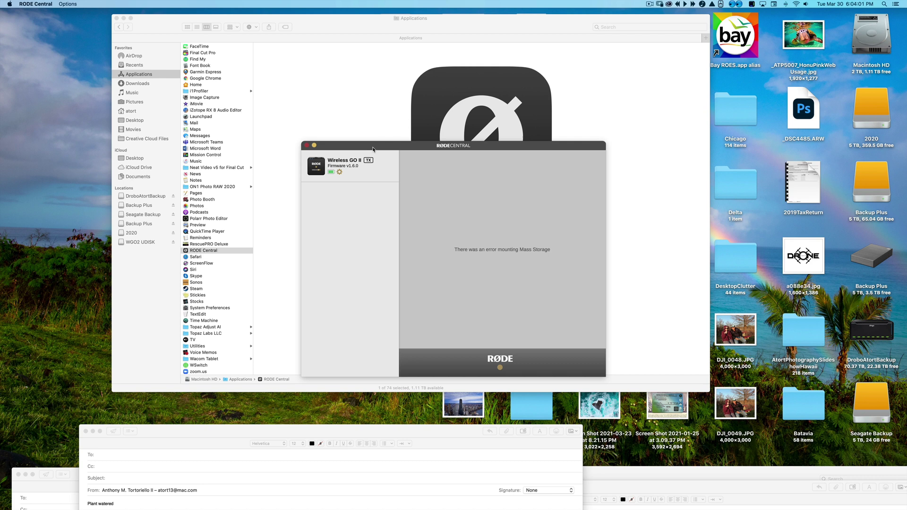
Open the transmitter's settings and cycle its Record mode through Off, Backup and Always.
{"action": "left_click_drag", "start_coordinate": [374, 147], "coordinate": [365, 132]}
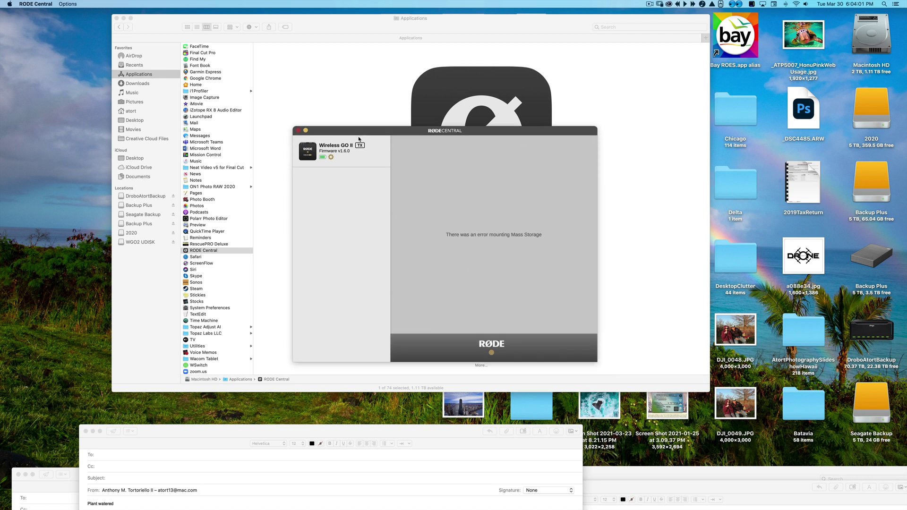
{"action": "left_click", "coordinate": [332, 157]}
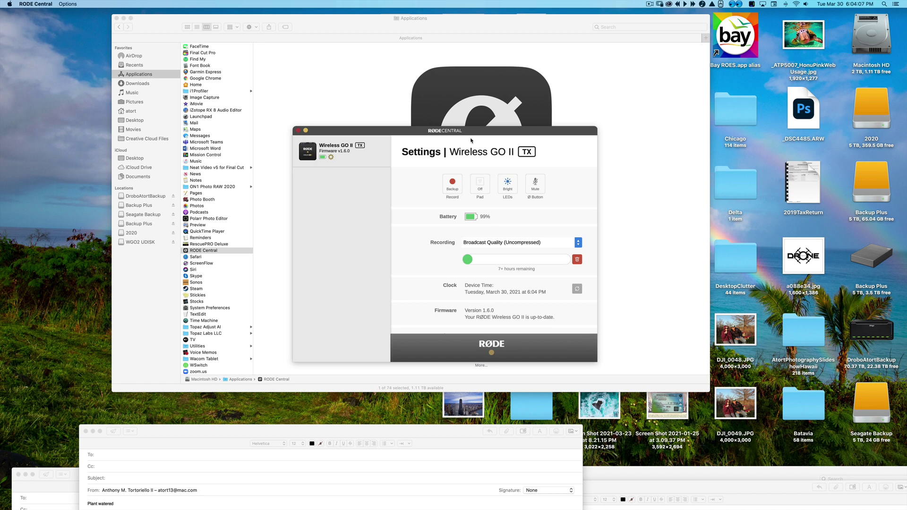
{"action": "left_click_drag", "start_coordinate": [471, 134], "coordinate": [459, 121]}
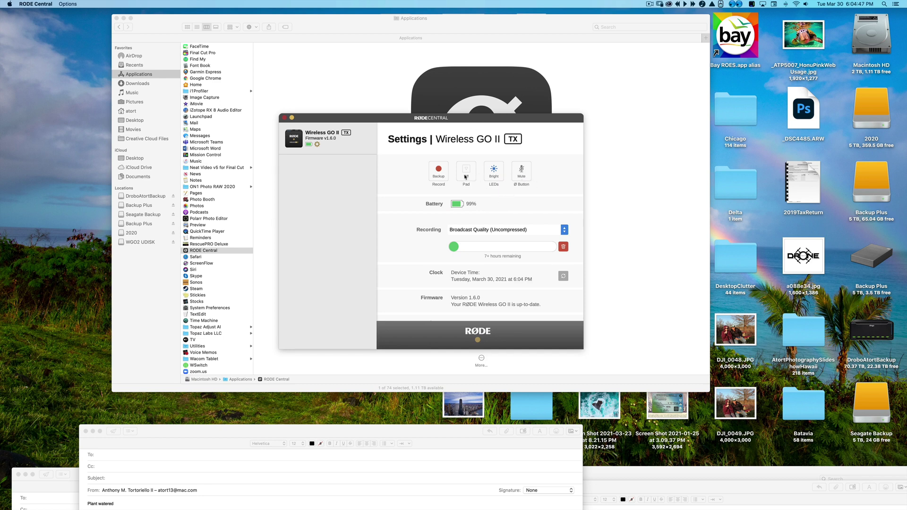
{"action": "left_click", "coordinate": [443, 176]}
{"action": "left_click", "coordinate": [443, 176]}
{"action": "left_click", "coordinate": [431, 171]}
{"action": "left_click", "coordinate": [444, 173]}
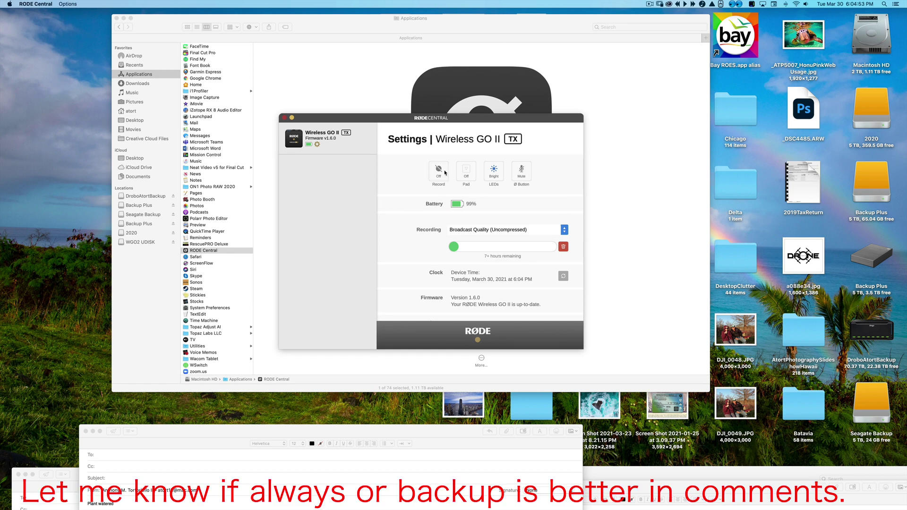
{"action": "left_click", "coordinate": [445, 173]}
{"action": "left_click", "coordinate": [444, 173]}
{"action": "left_click", "coordinate": [445, 173]}
{"action": "left_click", "coordinate": [445, 173]}
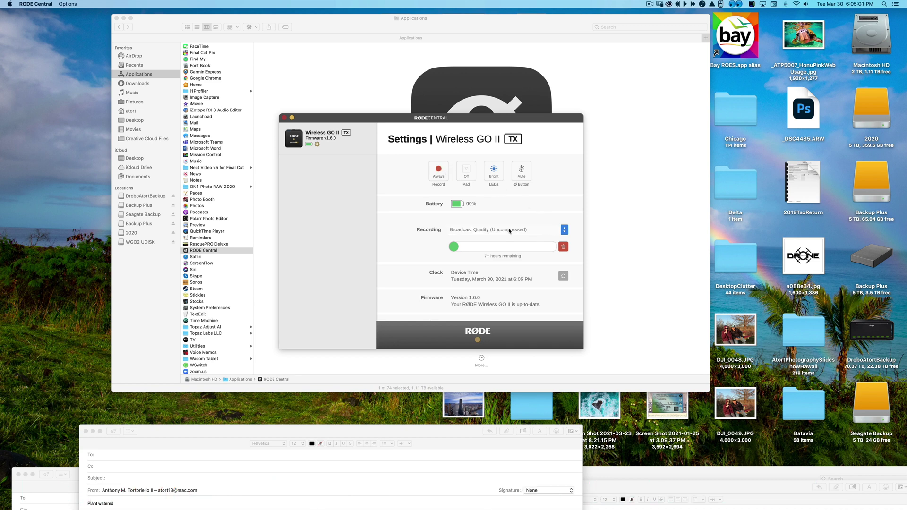
Set recording to Broadcast Quality (Uncompressed) and the Record mode to Always.
{"action": "left_click", "coordinate": [565, 230]}
{"action": "left_click", "coordinate": [441, 174]}
{"action": "left_click", "coordinate": [564, 228]}
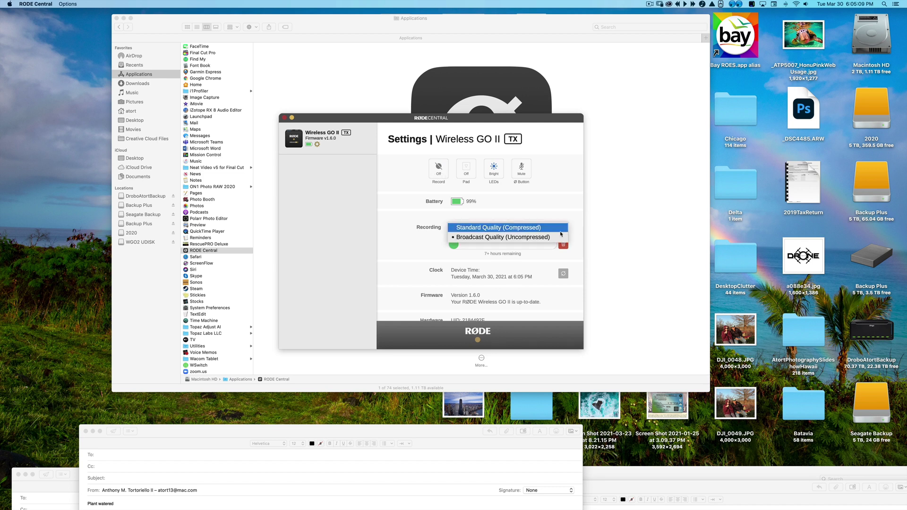
{"action": "left_click", "coordinate": [560, 233]}
{"action": "left_click", "coordinate": [437, 168]}
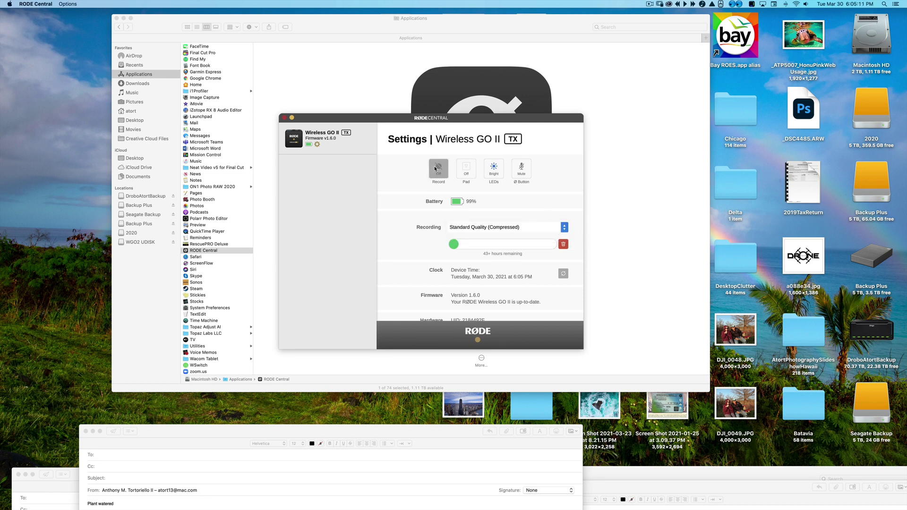
{"action": "left_click", "coordinate": [436, 169]}
{"action": "left_click", "coordinate": [435, 168]}
{"action": "left_click", "coordinate": [435, 169]}
{"action": "left_click", "coordinate": [564, 227]}
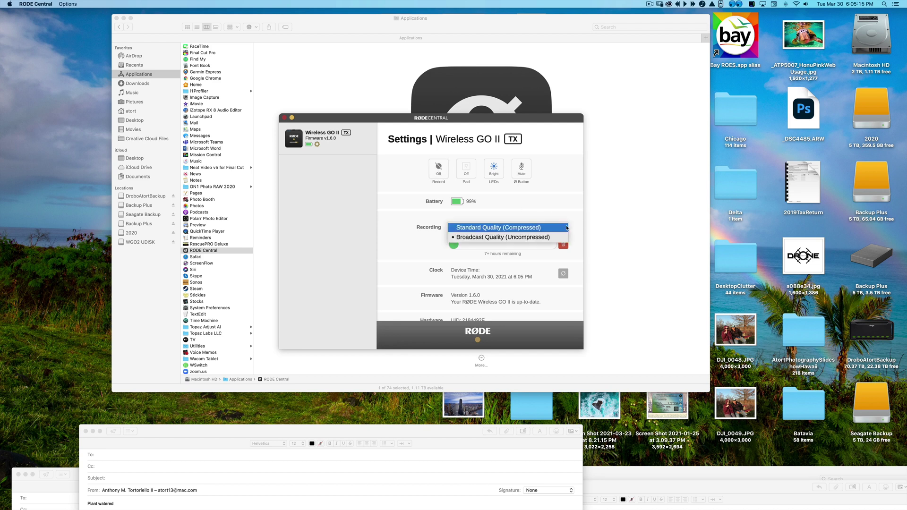
{"action": "left_click", "coordinate": [559, 236]}
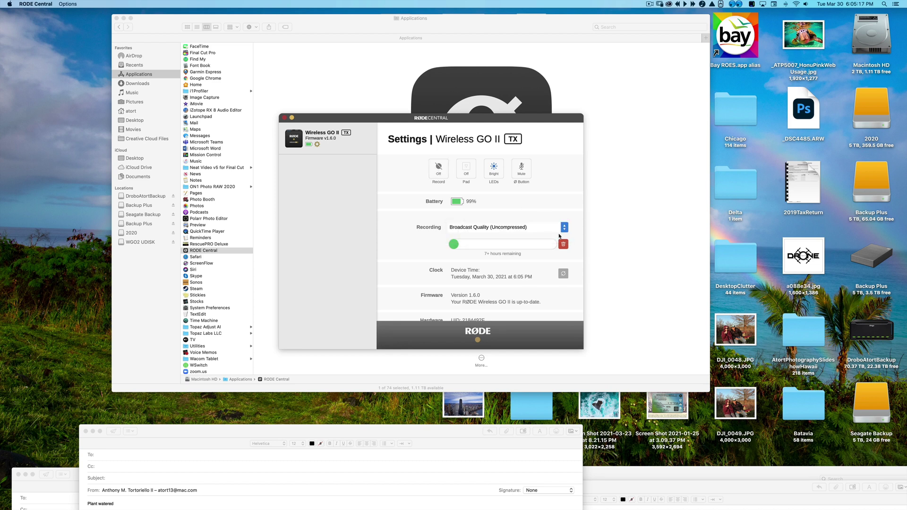
{"action": "left_click", "coordinate": [440, 169]}
{"action": "left_click", "coordinate": [440, 169]}
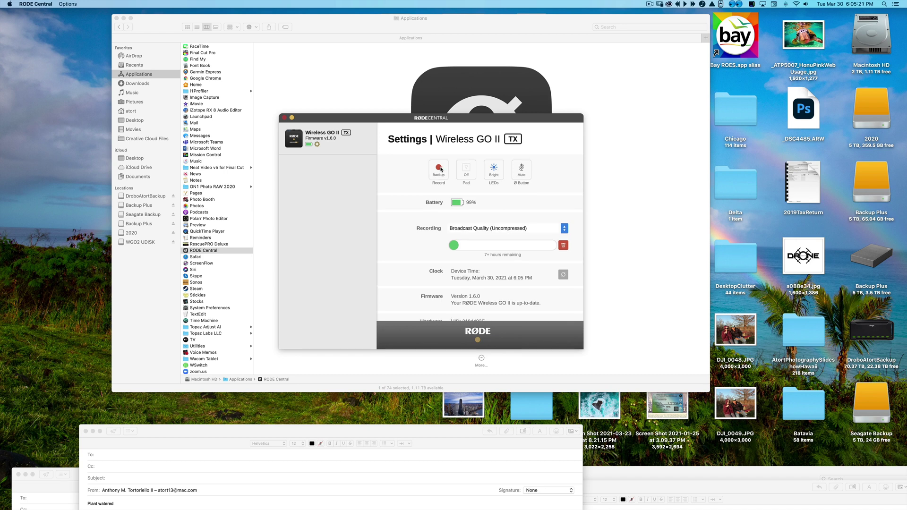
{"action": "left_click", "coordinate": [440, 169]}
{"action": "scroll", "coordinate": [524, 235], "scroll_direction": "down", "scroll_amount": 2}
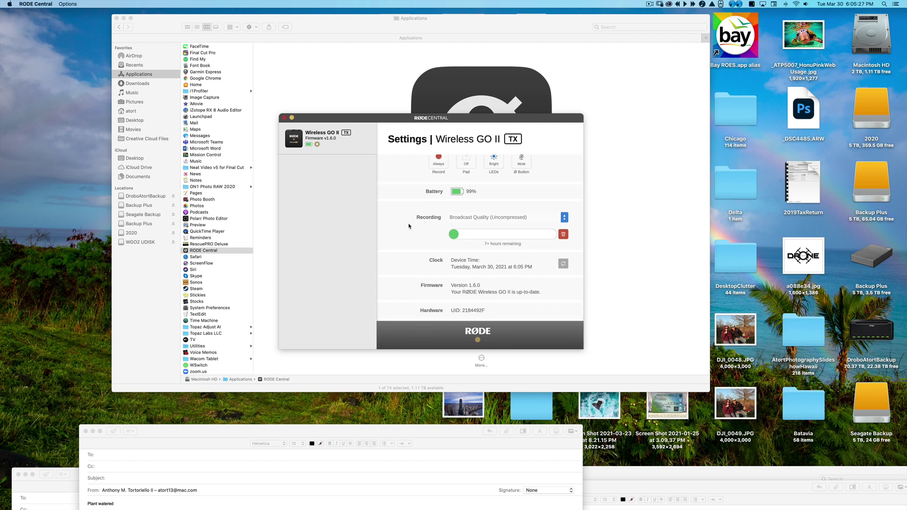
{"action": "left_click", "coordinate": [284, 117]}
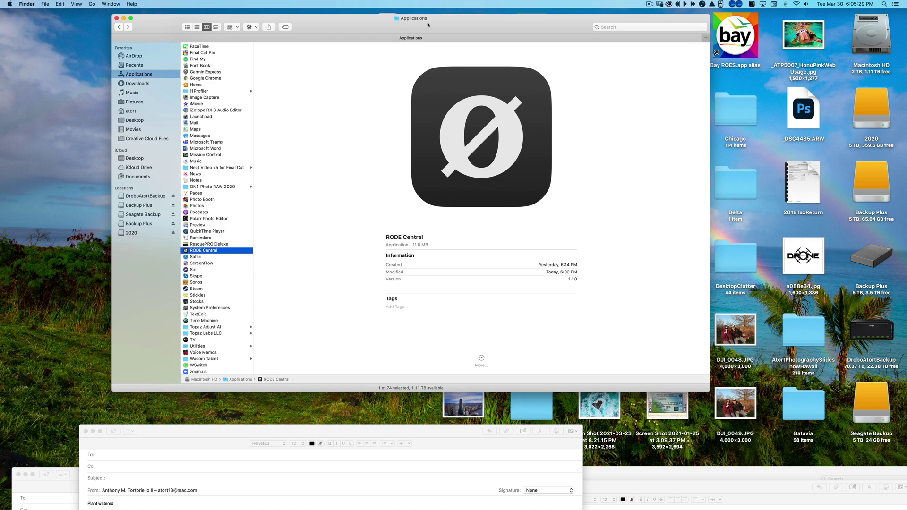
{"action": "left_click_drag", "start_coordinate": [441, 26], "coordinate": [30, 16]}
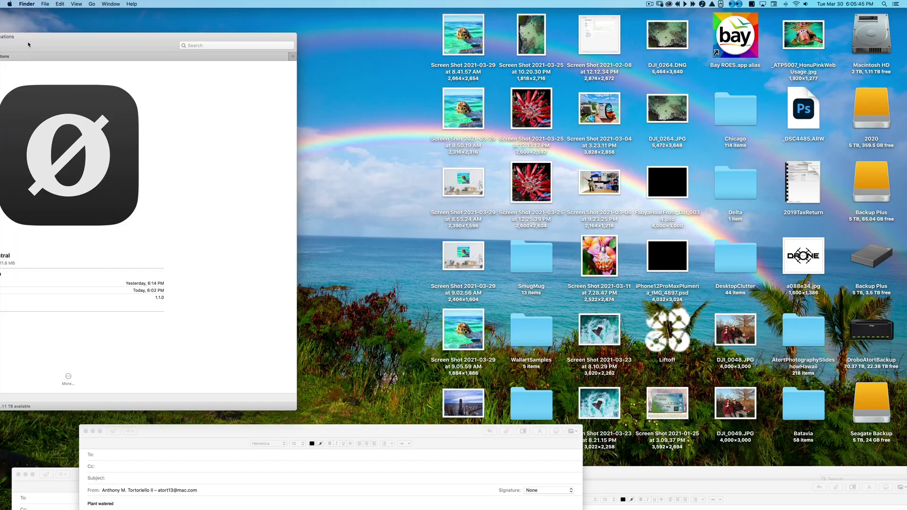
{"action": "left_click_drag", "start_coordinate": [92, 47], "coordinate": [411, 40]}
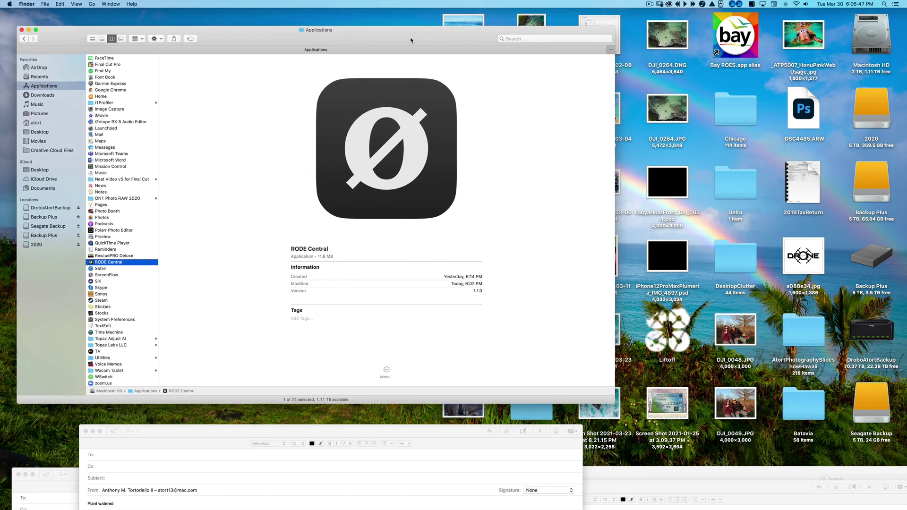
Relaunch RØDE Central and update the WGo2 TX firmware from 1.0.0 to 1.6.0.
{"action": "double_click", "coordinate": [90, 263]}
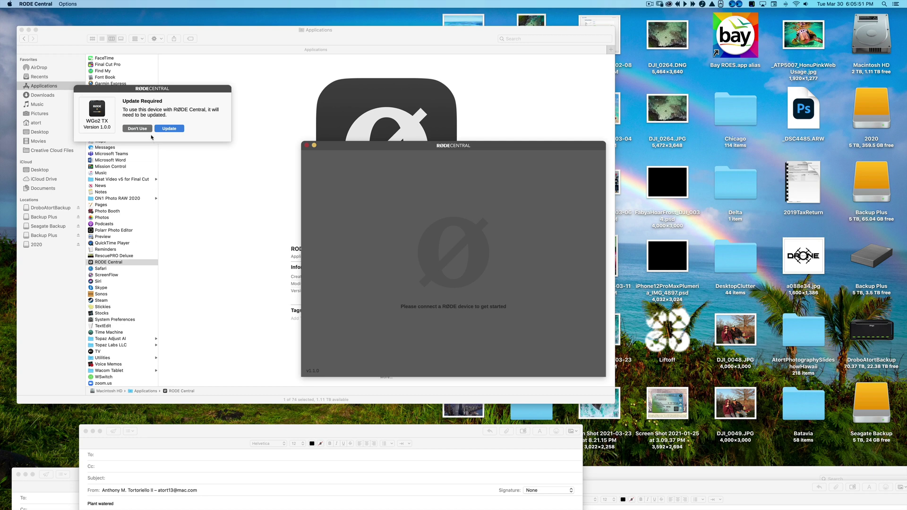
{"action": "left_click_drag", "start_coordinate": [149, 95], "coordinate": [227, 91]}
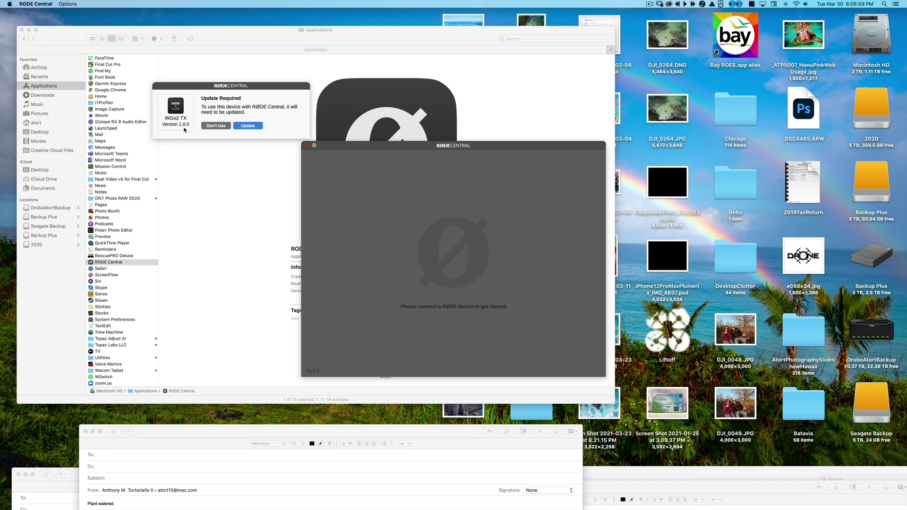
{"action": "left_click", "coordinate": [250, 127]}
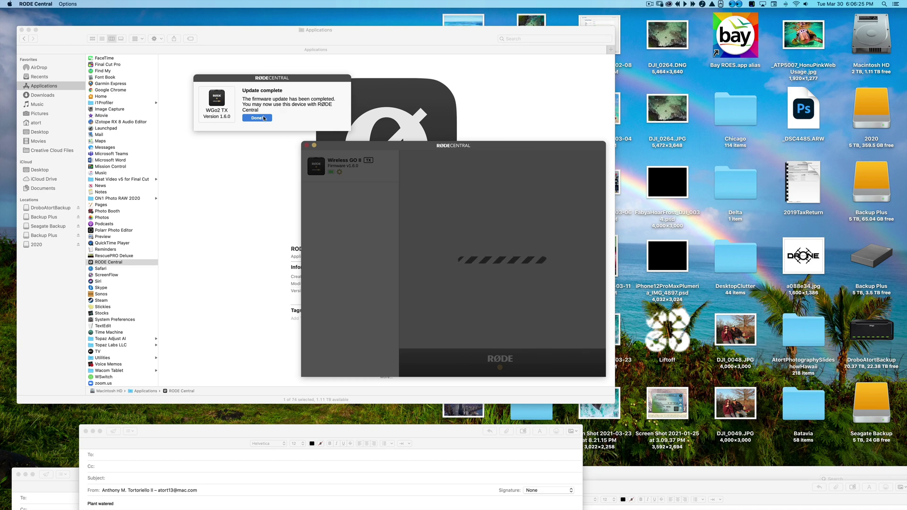
Dismiss the update notice, confirm firmware 1.6.0 in the transmitter's settings, and close RØDE Central.
{"action": "left_click", "coordinate": [264, 118]}
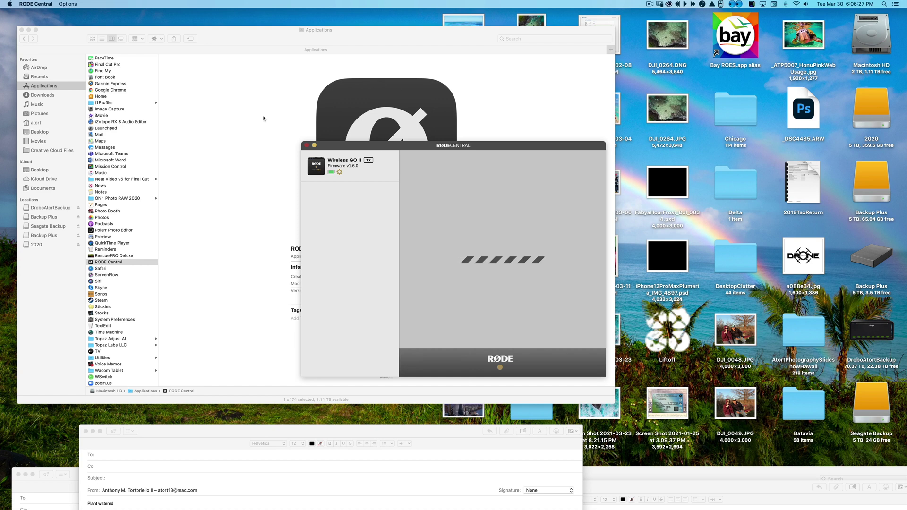
{"action": "left_click_drag", "start_coordinate": [412, 145], "coordinate": [343, 122]}
{"action": "left_click", "coordinate": [271, 149]}
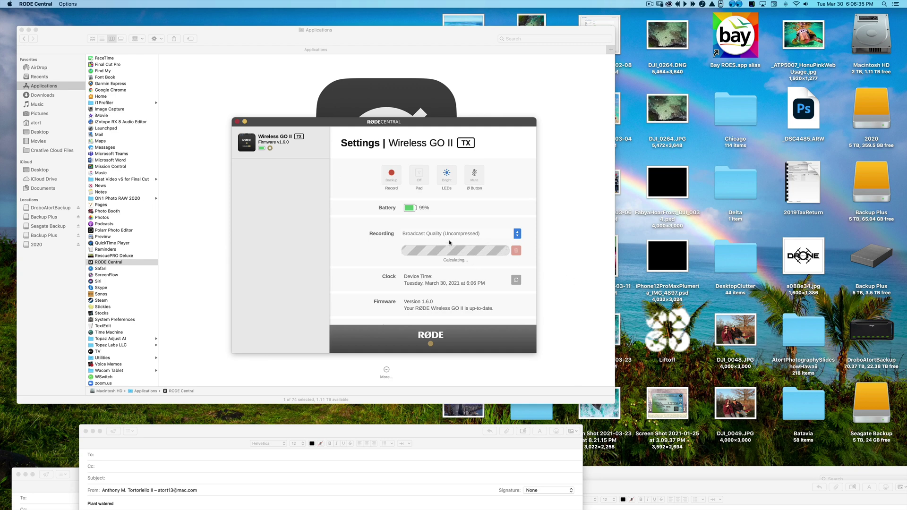
{"action": "scroll", "coordinate": [431, 305], "scroll_direction": "down", "scroll_amount": 1}
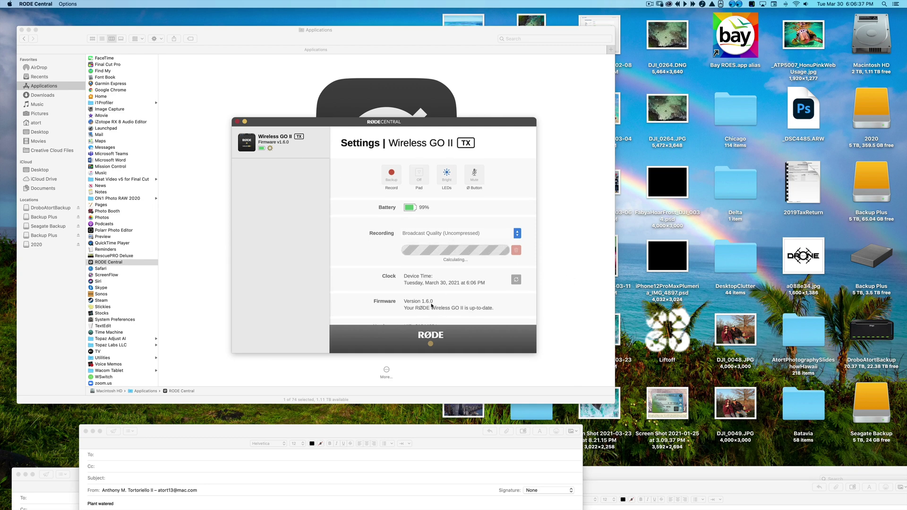
{"action": "scroll", "coordinate": [439, 305], "scroll_direction": "down", "scroll_amount": 1}
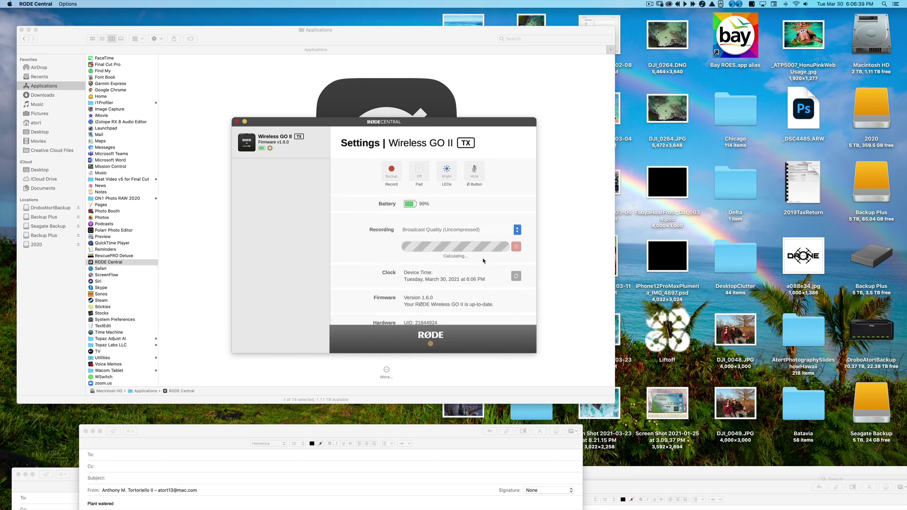
{"action": "scroll", "coordinate": [484, 259], "scroll_direction": "down", "scroll_amount": 2}
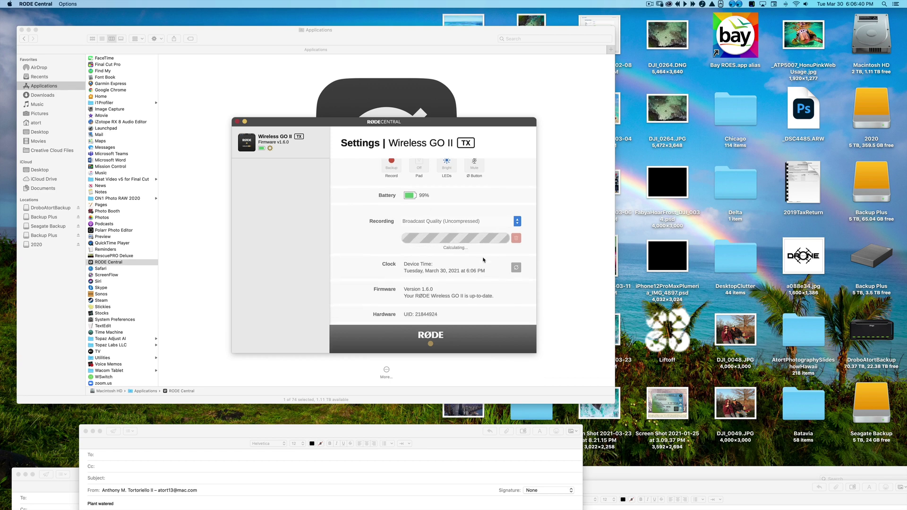
{"action": "left_click", "coordinate": [238, 122]}
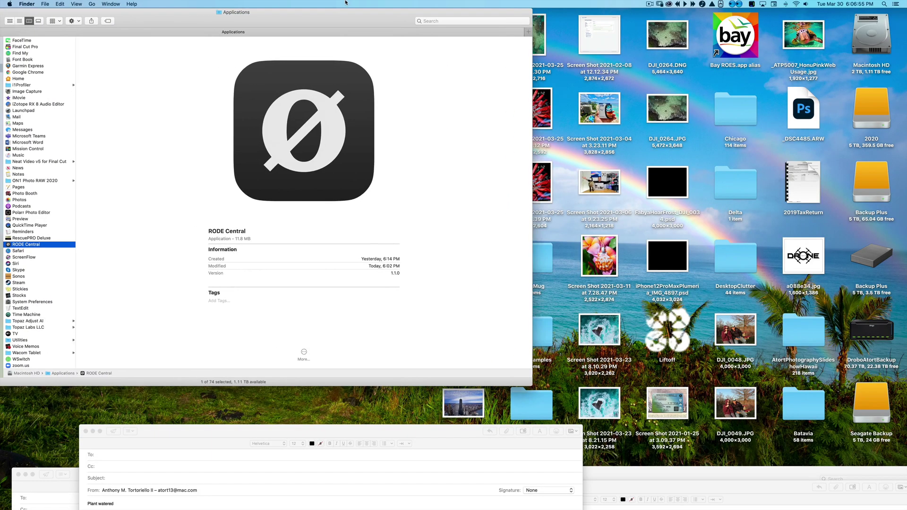
Relaunch RØDE Central from Applications and update the WGo2 RX receiver to firmware 1.6.0.
{"action": "scroll", "coordinate": [27, 250], "scroll_direction": "up", "scroll_amount": 1}
{"action": "double_click", "coordinate": [26, 251]}
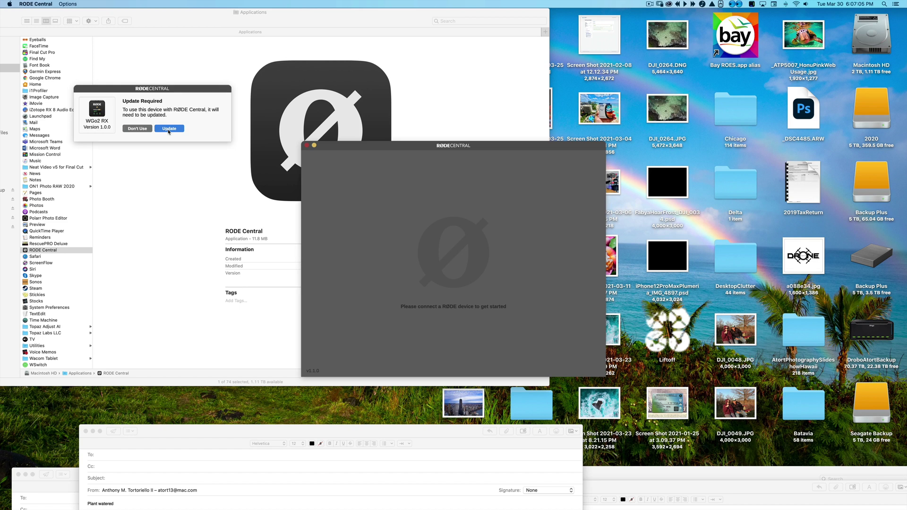
{"action": "left_click", "coordinate": [169, 129]}
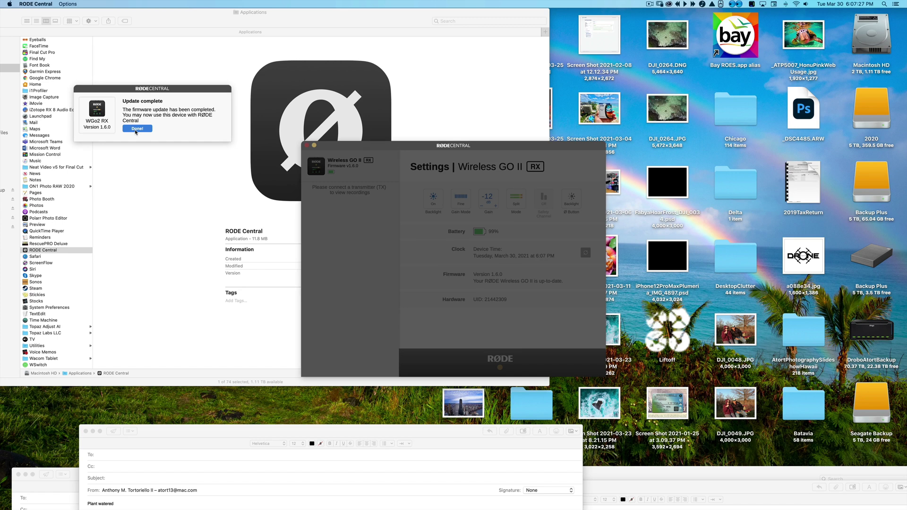
Dismiss the update-complete message and set the receiver's Gain Mode to Coarse with Gain at Mid.
{"action": "left_click", "coordinate": [137, 128]}
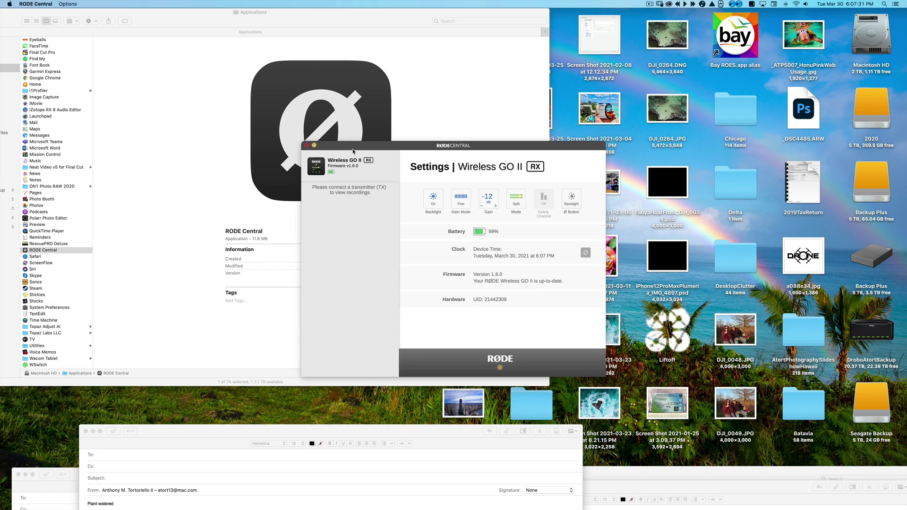
{"action": "left_click_drag", "start_coordinate": [353, 151], "coordinate": [315, 125]}
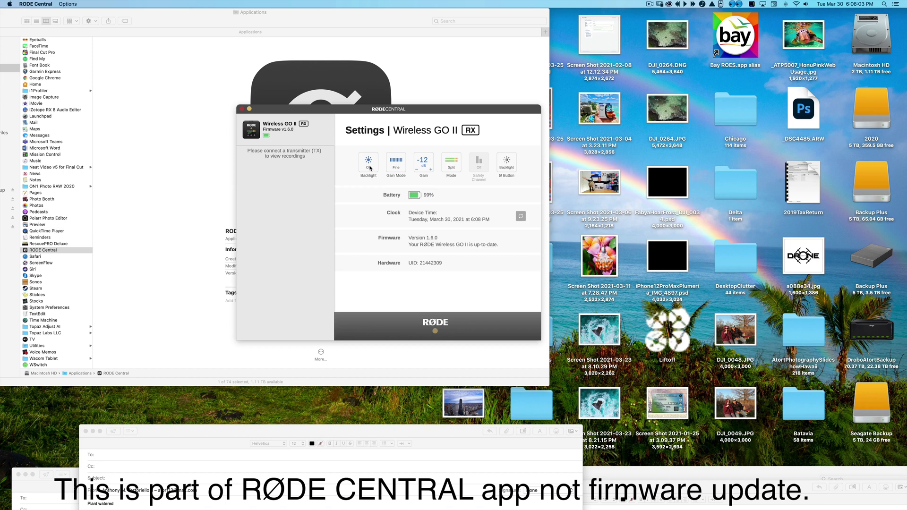
{"action": "left_click", "coordinate": [402, 167]}
{"action": "left_click", "coordinate": [401, 167]}
{"action": "left_click", "coordinate": [401, 168]}
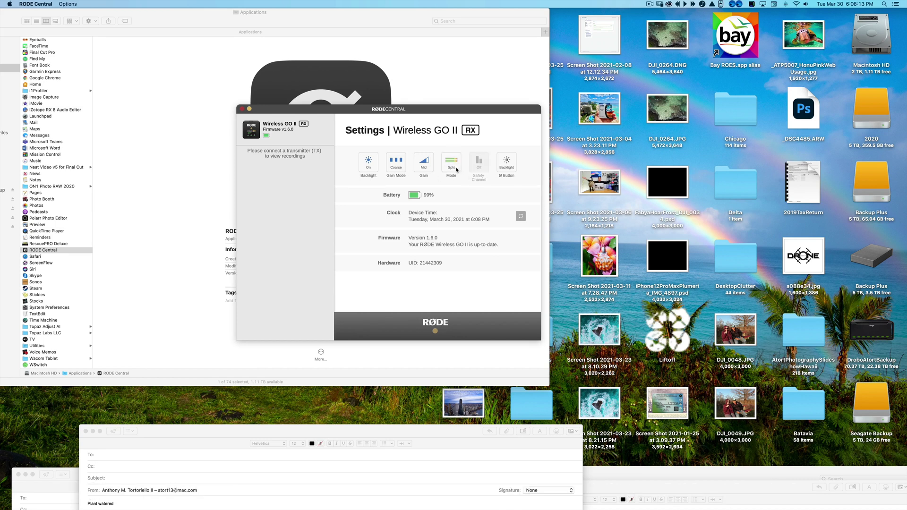
{"action": "left_click", "coordinate": [456, 168]}
{"action": "left_click_drag", "start_coordinate": [321, 116], "coordinate": [321, 110]}
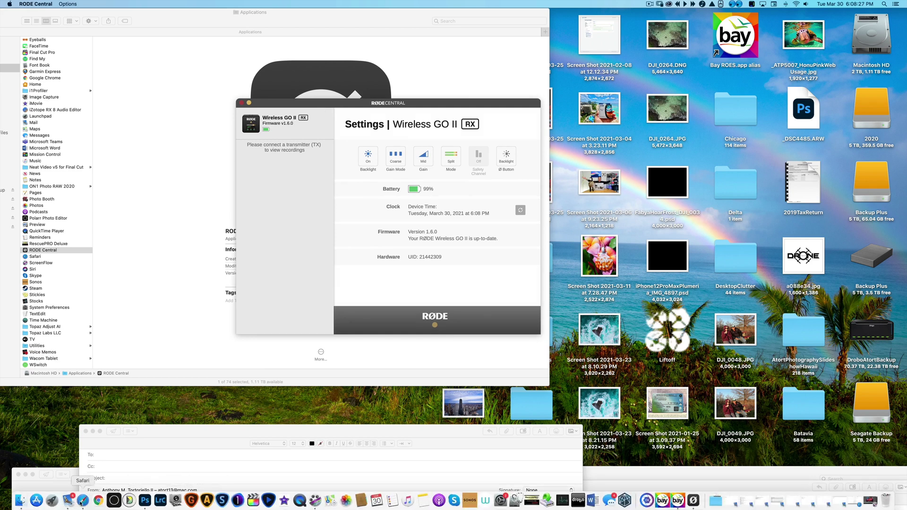
In Safari, load the Wireless GO II product page at rode.com/wirelessgoii.
{"action": "left_click", "coordinate": [82, 502]}
{"action": "left_click", "coordinate": [366, 15]}
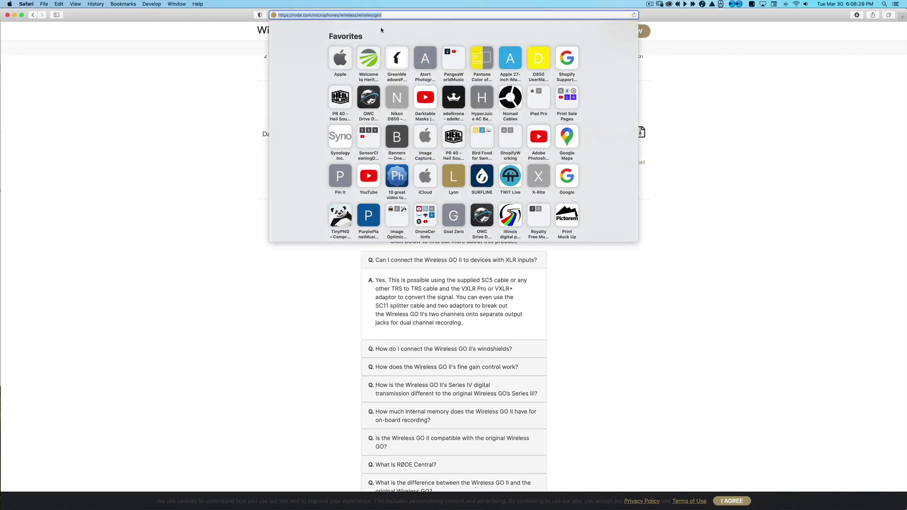
{"action": "left_click", "coordinate": [32, 15]}
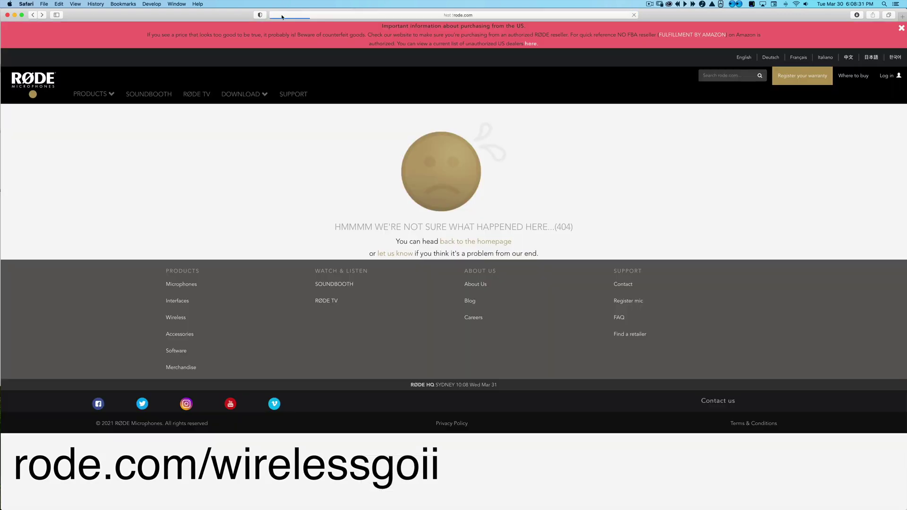
{"action": "left_click", "coordinate": [348, 16]}
{"action": "left_click", "coordinate": [347, 17]}
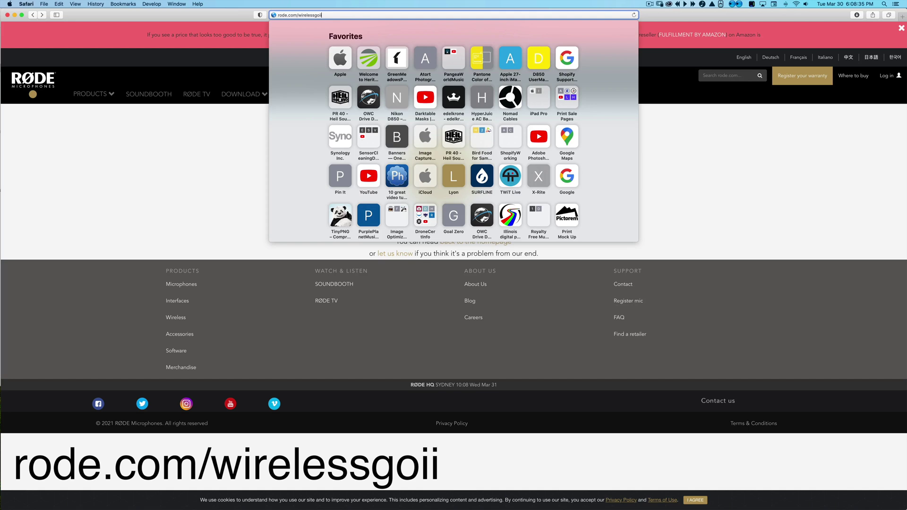
{"action": "key", "text": "BackSpace"}
{"action": "type", "text": "i"}
{"action": "key", "text": "Return"}
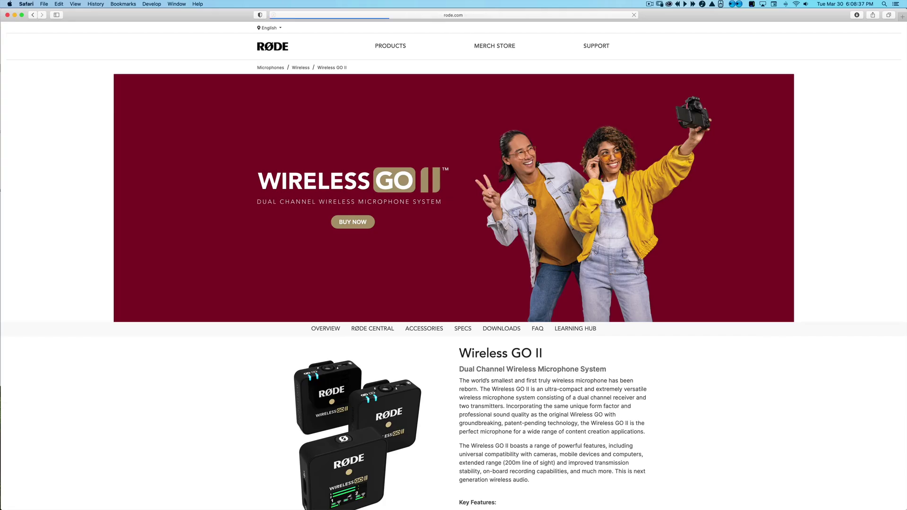
Scroll down the product page to the Box Contains and Downloads sections.
{"action": "scroll", "coordinate": [536, 188], "scroll_direction": "down", "scroll_amount": 10}
{"action": "scroll", "coordinate": [536, 188], "scroll_direction": "down", "scroll_amount": 20}
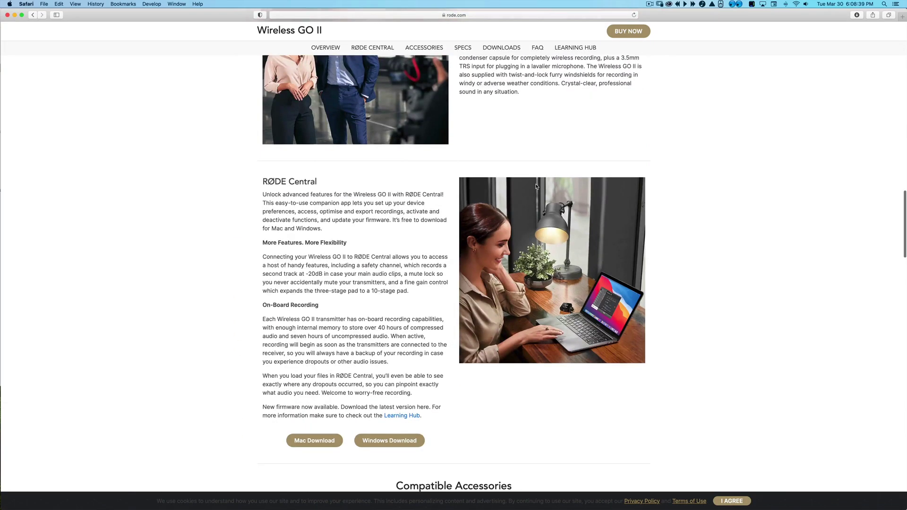
{"action": "scroll", "coordinate": [537, 188], "scroll_direction": "up", "scroll_amount": 2}
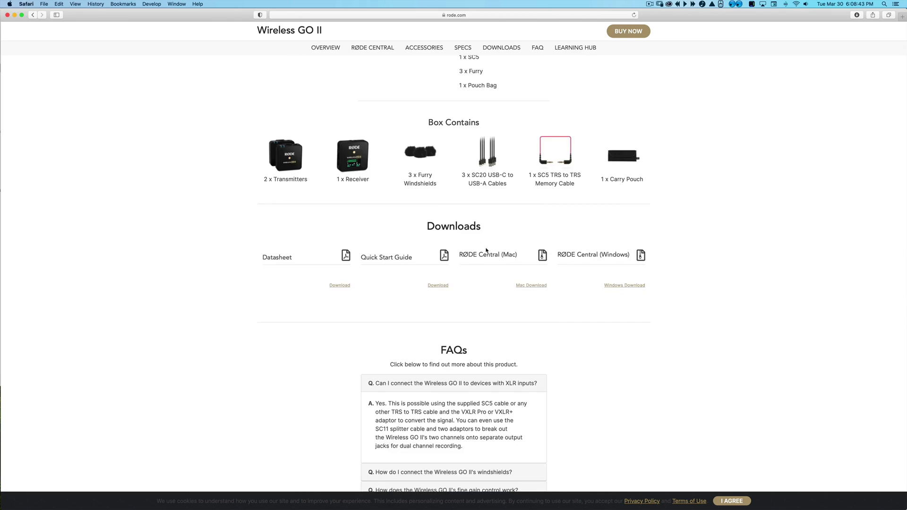
{"action": "scroll", "coordinate": [450, 256], "scroll_direction": "down", "scroll_amount": 1}
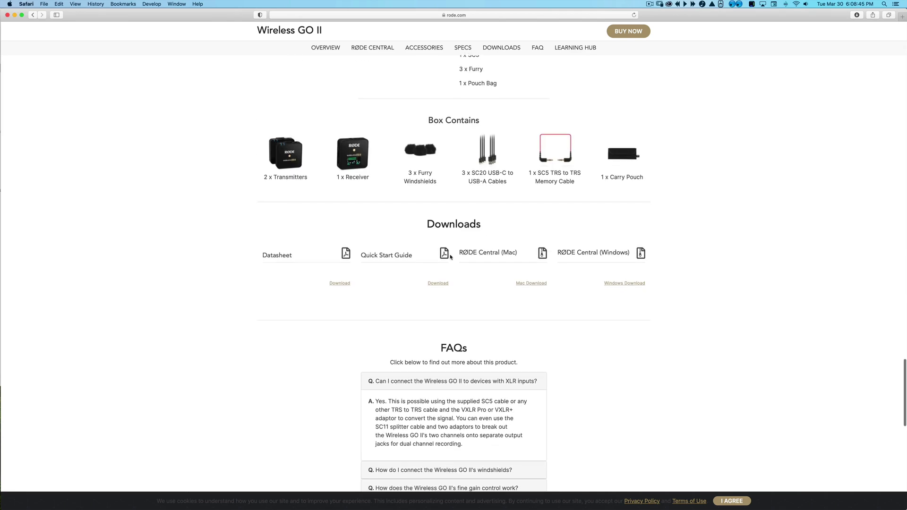